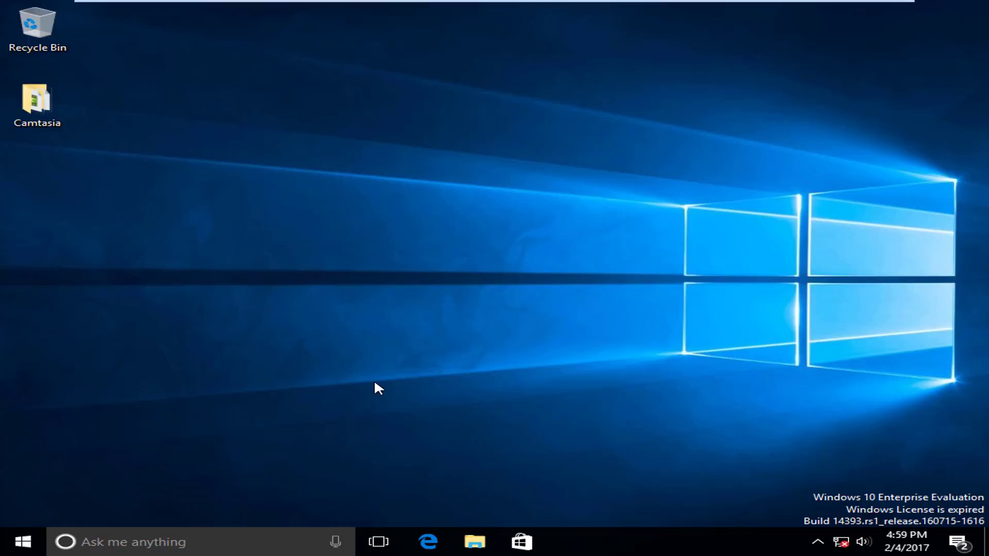
# Open System Configuration by running msconfig.
pyautogui.click(374, 382)
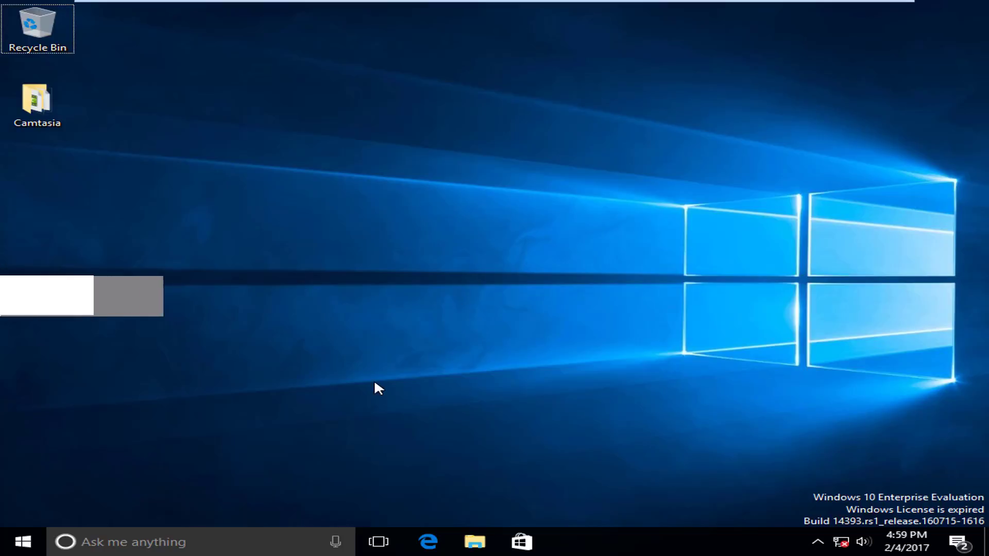
pyautogui.press('super+r')
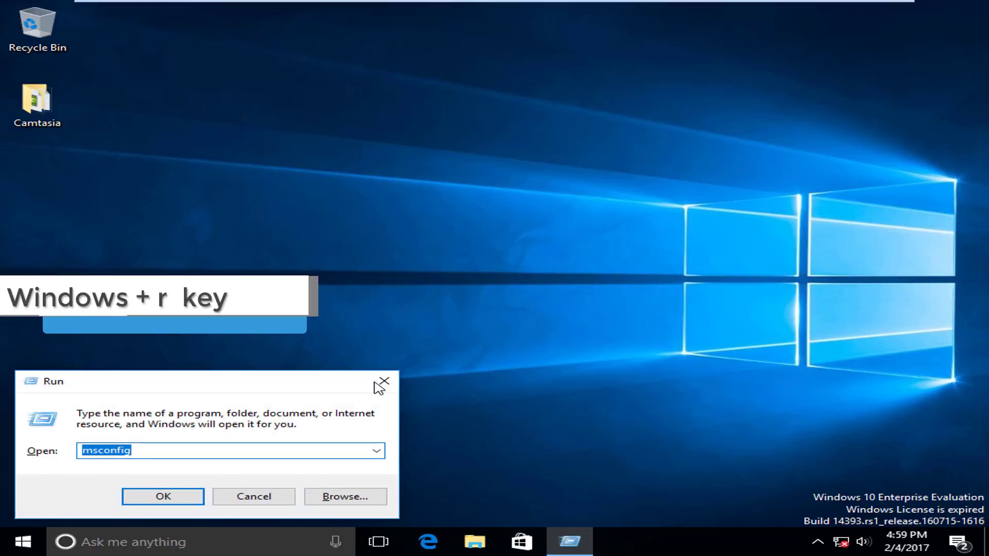
pyautogui.write('msc')
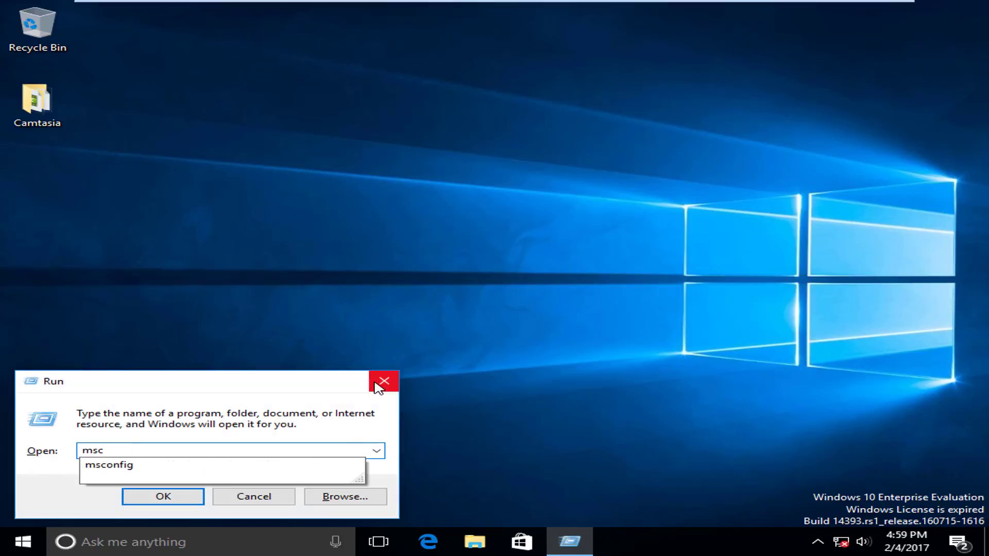
pyautogui.press('Down')
pyautogui.click(379, 387)
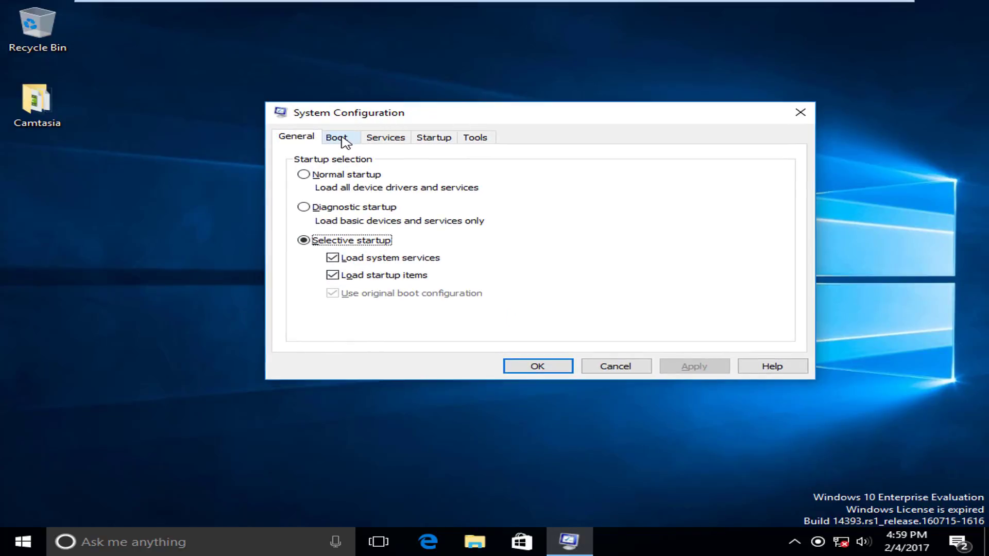
# Look over the Boot, Services, Startup and Tools sections of System Configuration, and return to the General settings.
pyautogui.click(340, 140)
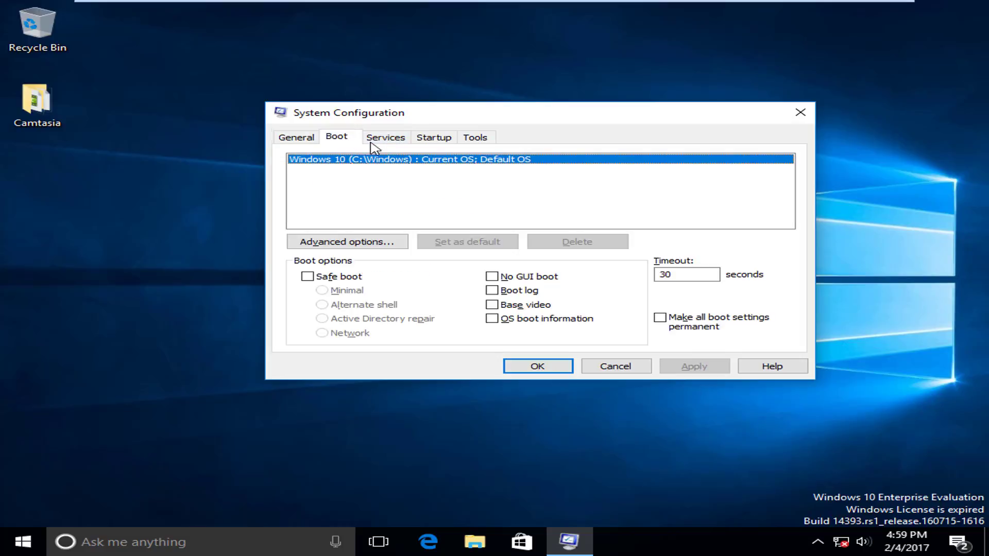
pyautogui.click(384, 141)
pyautogui.click(434, 139)
pyautogui.click(474, 140)
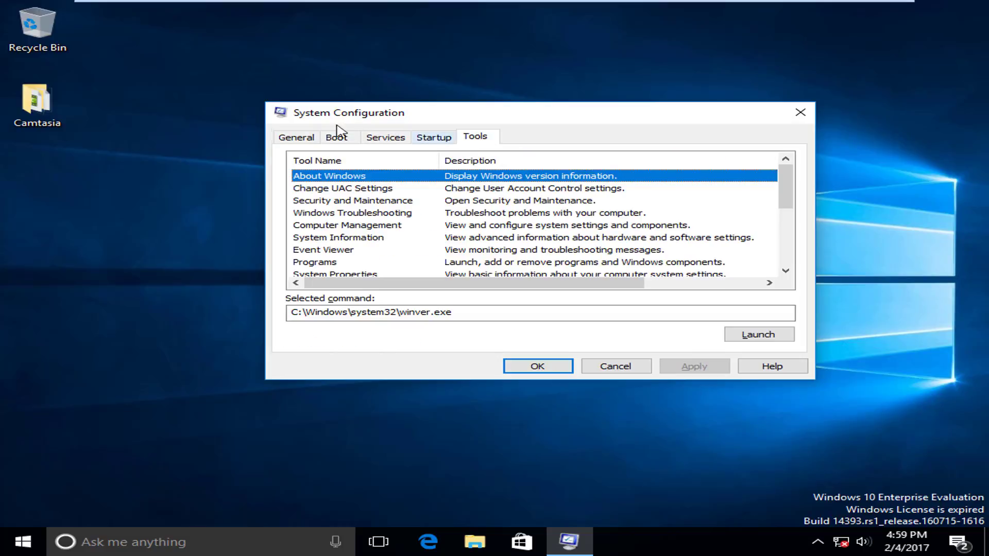
pyautogui.click(289, 140)
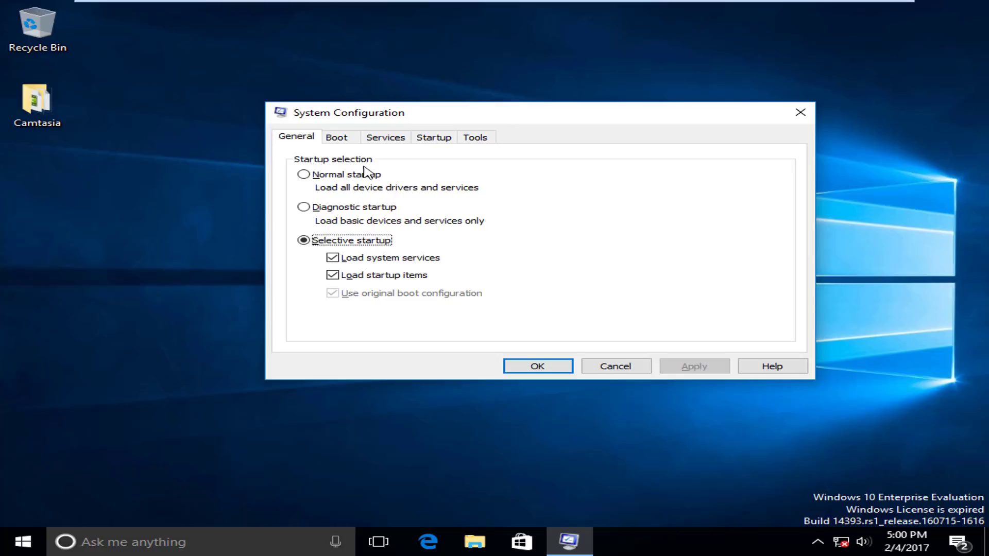
# Try the Diagnostic and Selective startup options, and set the startup selection to Normal startup.
pyautogui.click(341, 177)
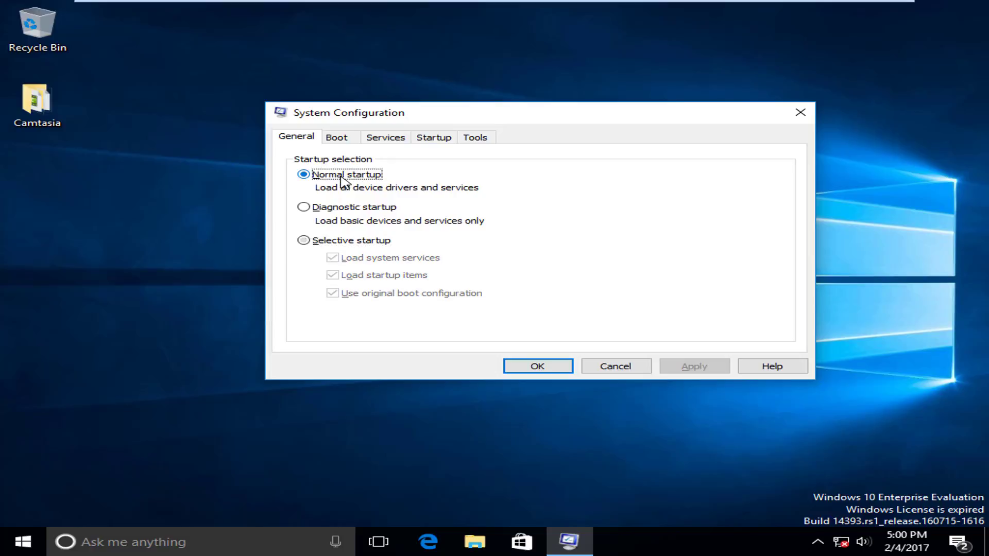
pyautogui.click(318, 207)
pyautogui.click(308, 239)
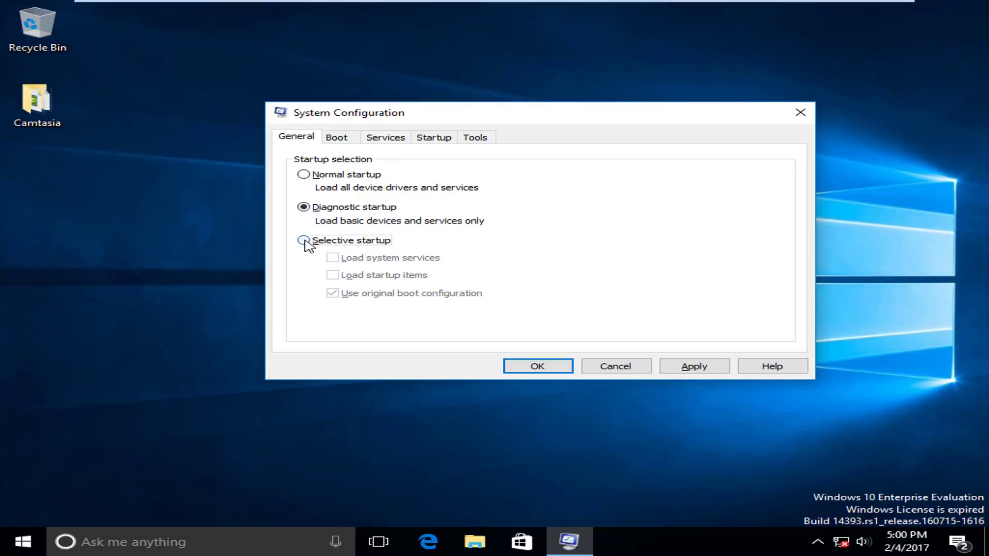
pyautogui.click(311, 176)
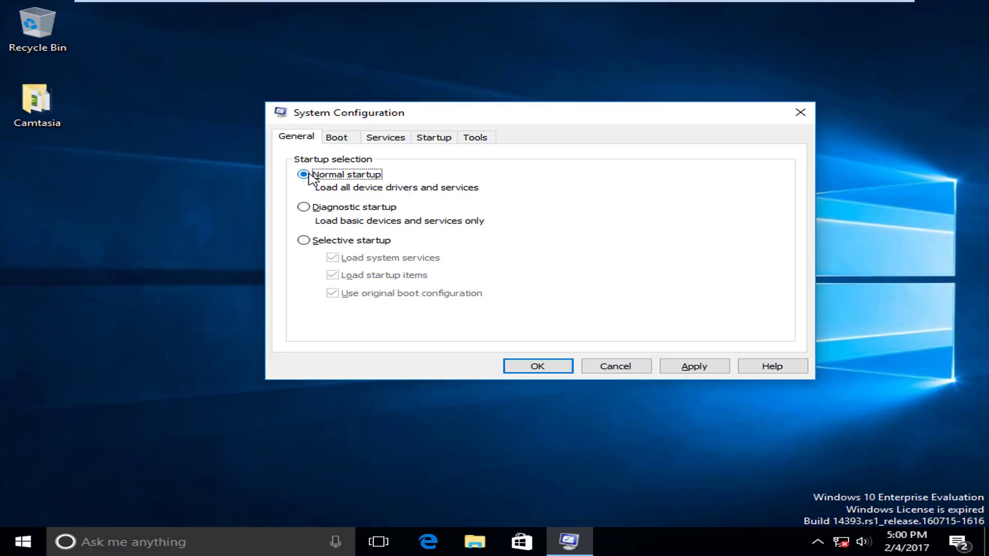
pyautogui.click(307, 209)
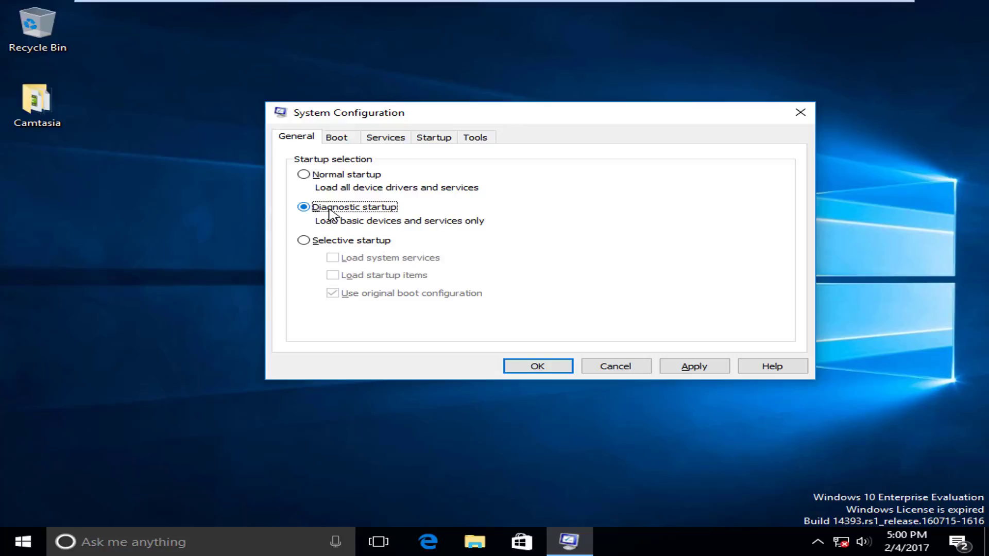
pyautogui.click(312, 246)
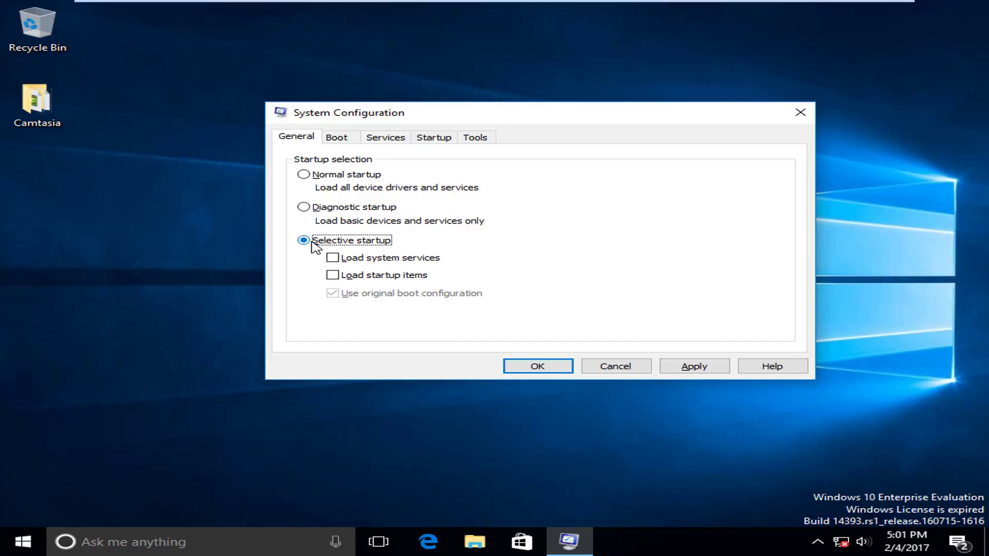
pyautogui.click(304, 175)
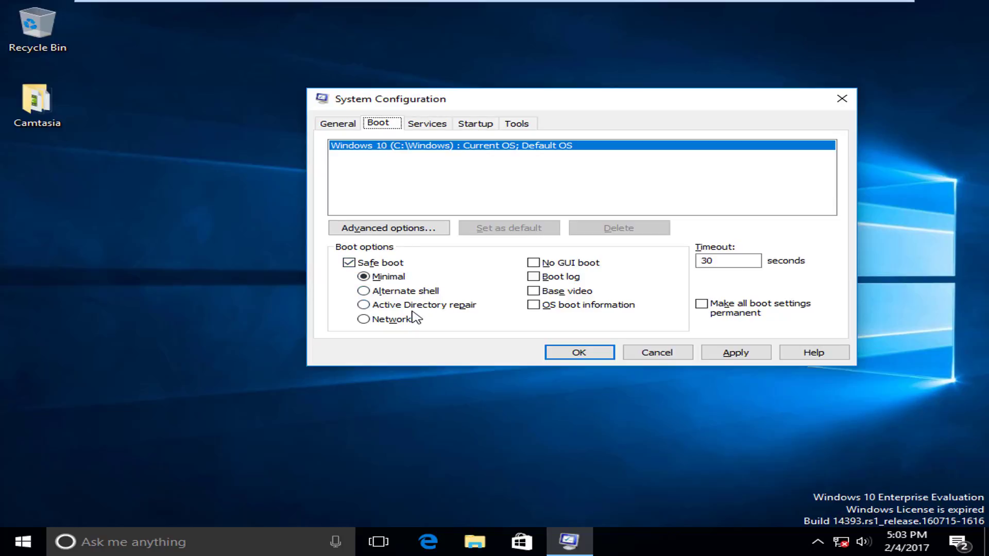
# Switch the Safe boot type to Alternate shell and back to Minimal in the boot options.
pyautogui.click(387, 291)
pyautogui.click(389, 278)
pyautogui.moveTo(671, 105); pyautogui.dragTo(656, 98)
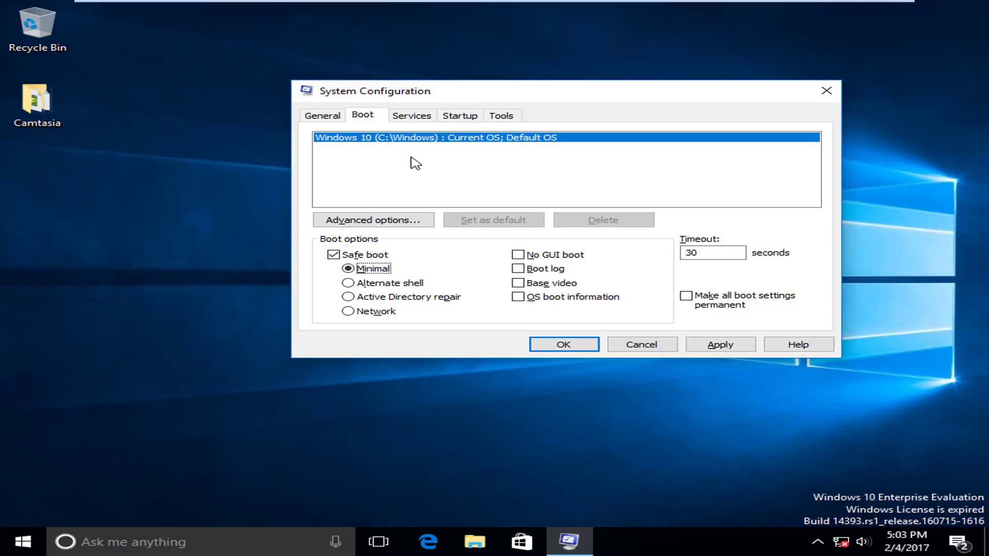
# Look through the list of system services and disable the dmwappushsvc service.
pyautogui.click(409, 117)
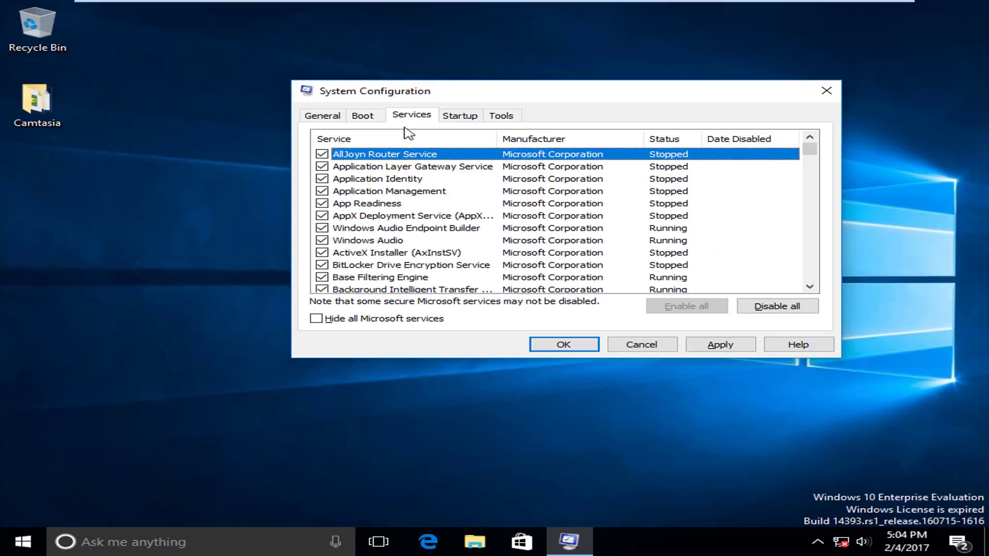
pyautogui.moveTo(808, 150); pyautogui.dragTo(809, 167)
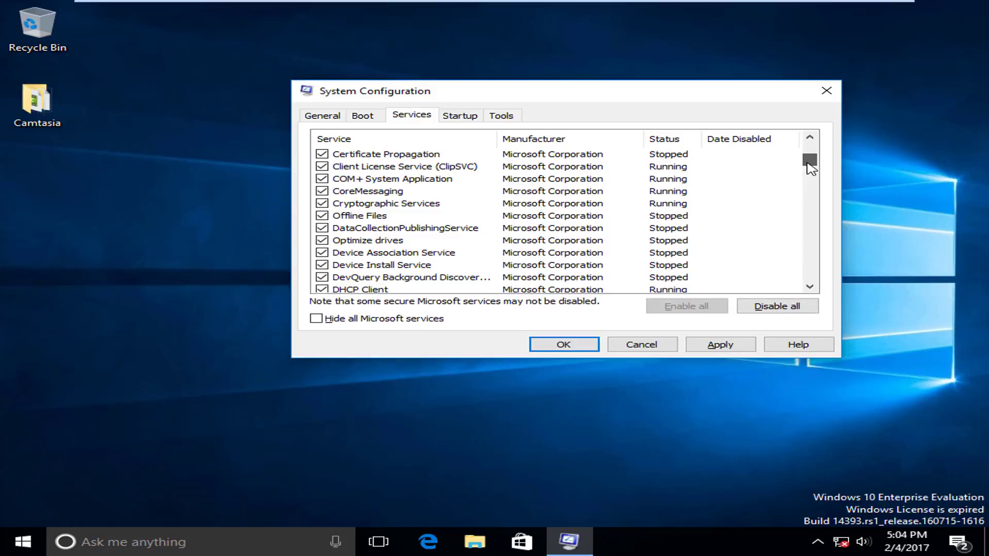
pyautogui.moveTo(810, 167); pyautogui.dragTo(809, 172)
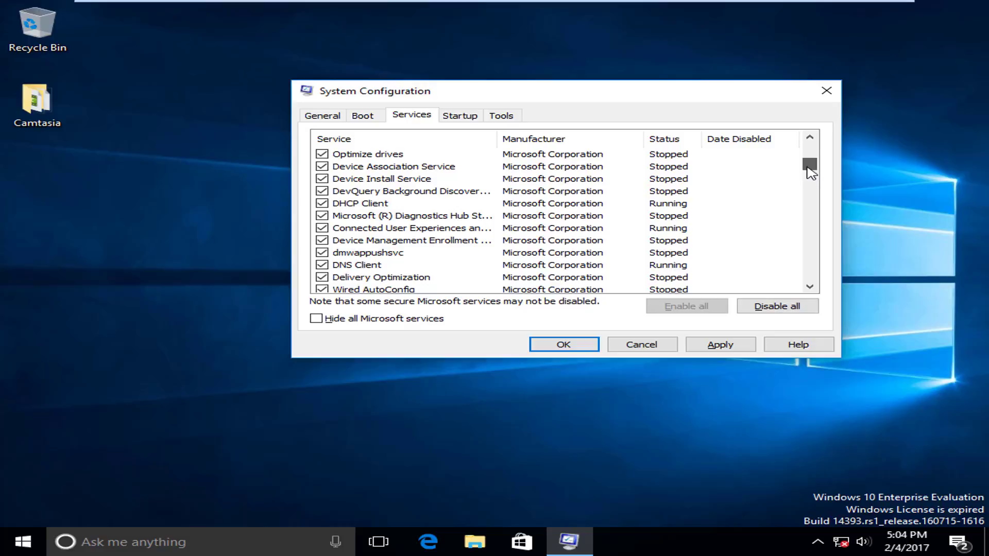
pyautogui.moveTo(807, 168); pyautogui.dragTo(807, 164)
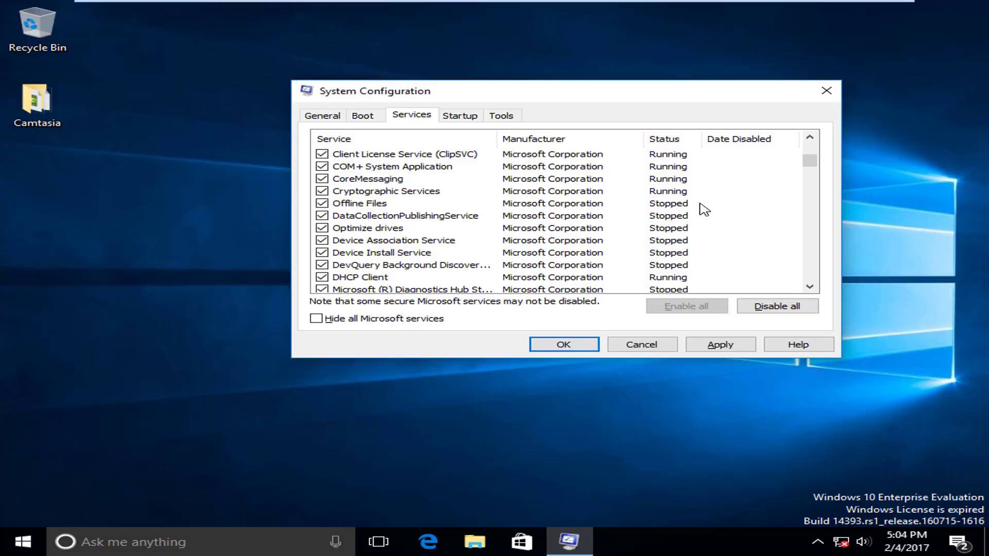
pyautogui.moveTo(810, 159); pyautogui.dragTo(810, 164)
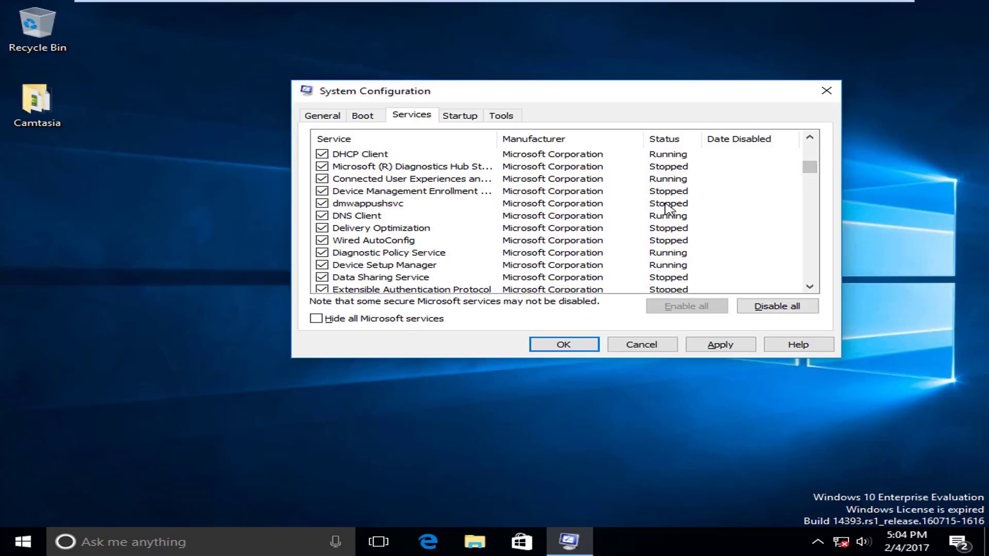
pyautogui.click(322, 203)
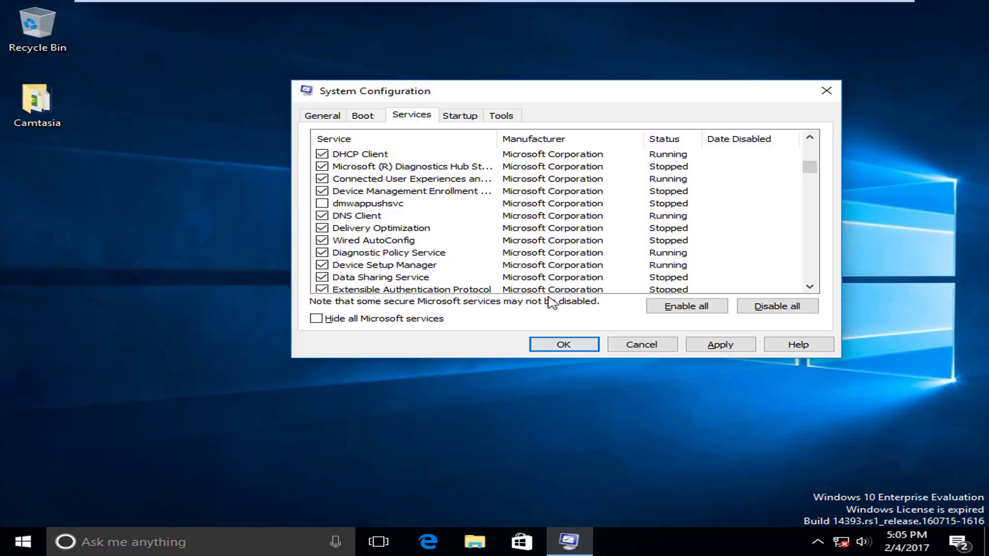
# Review the startup items in Task Manager from the Startup section, and close Task Manager.
pyautogui.click(394, 79)
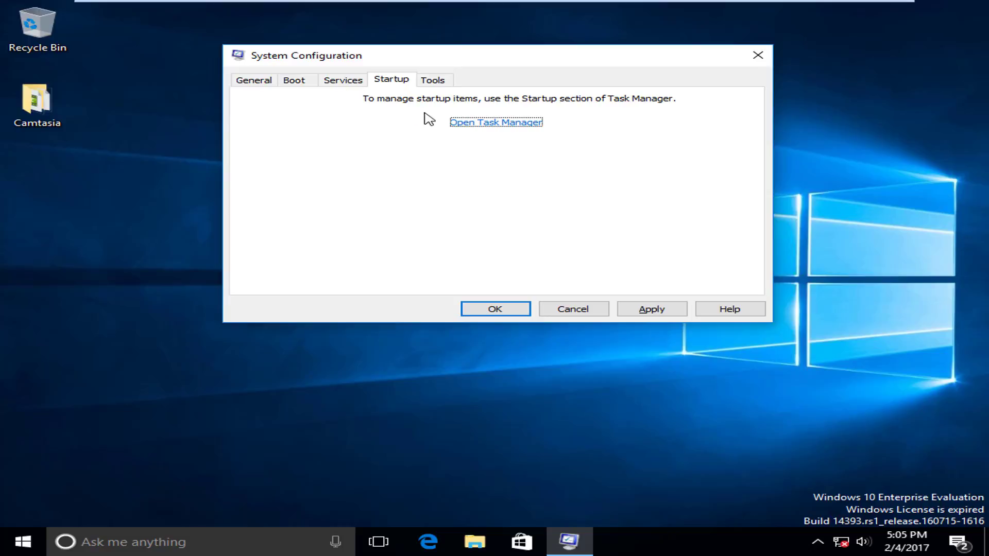
pyautogui.click(499, 123)
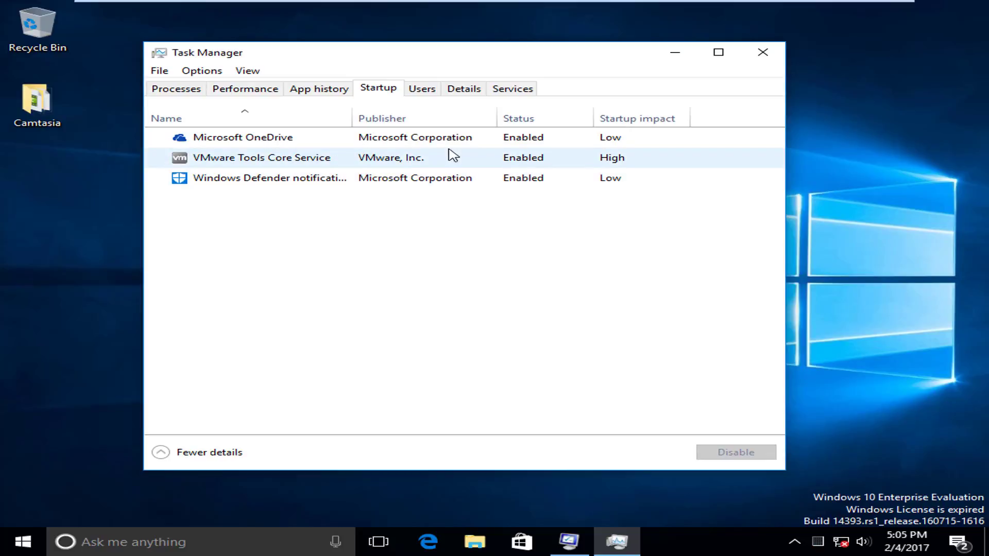
pyautogui.click(515, 177)
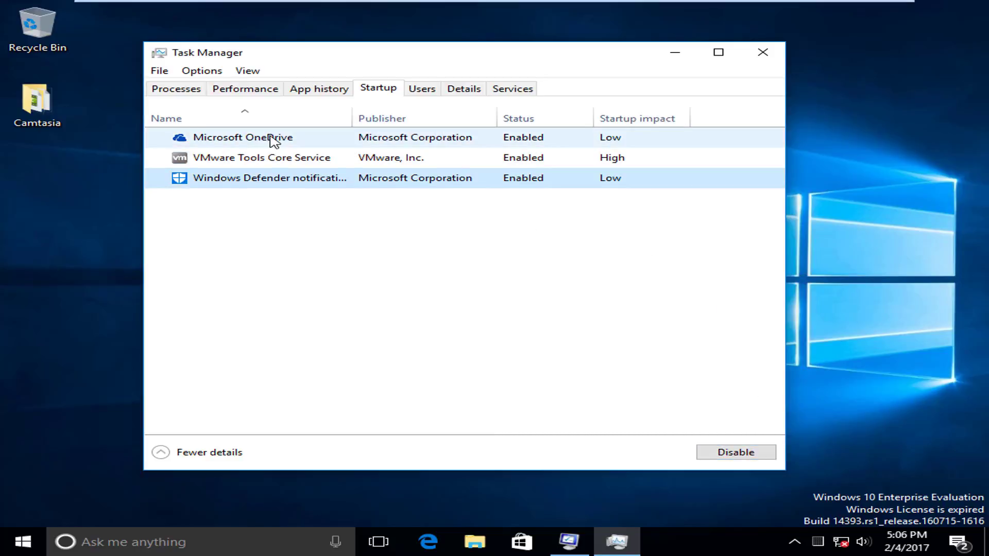
pyautogui.click(762, 52)
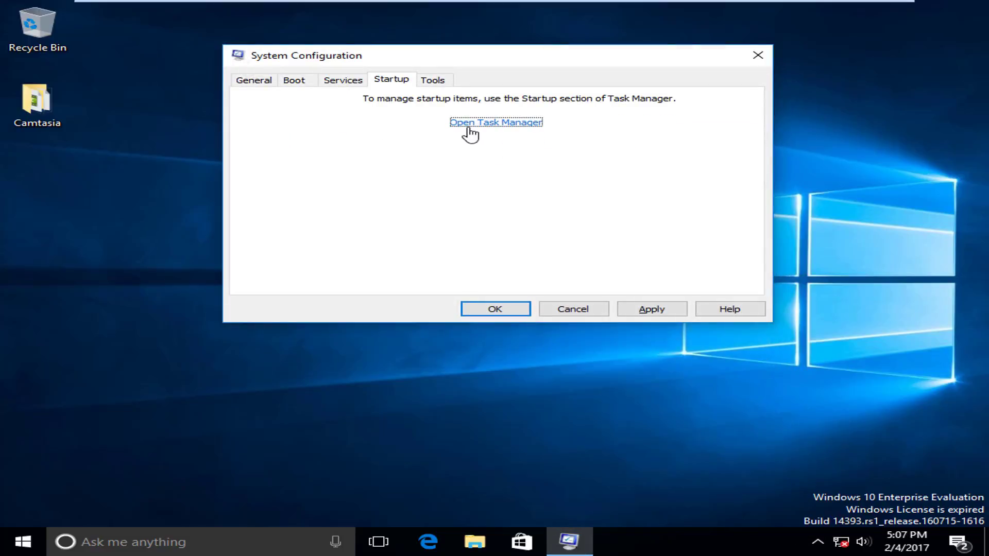
# Browse the available system tools, launch Resource Monitor to examine its CPU overview, and close it.
pyautogui.click(443, 81)
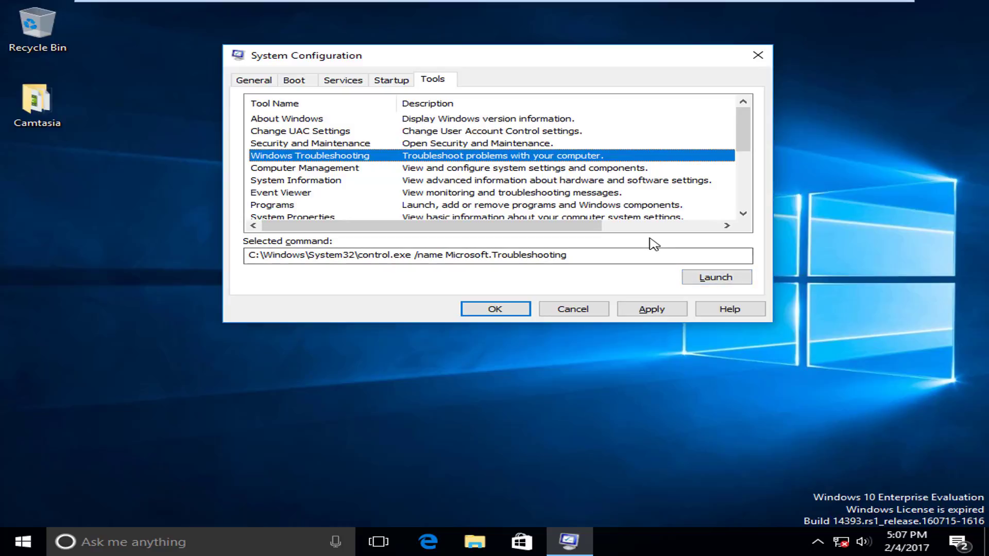
pyautogui.click(346, 184)
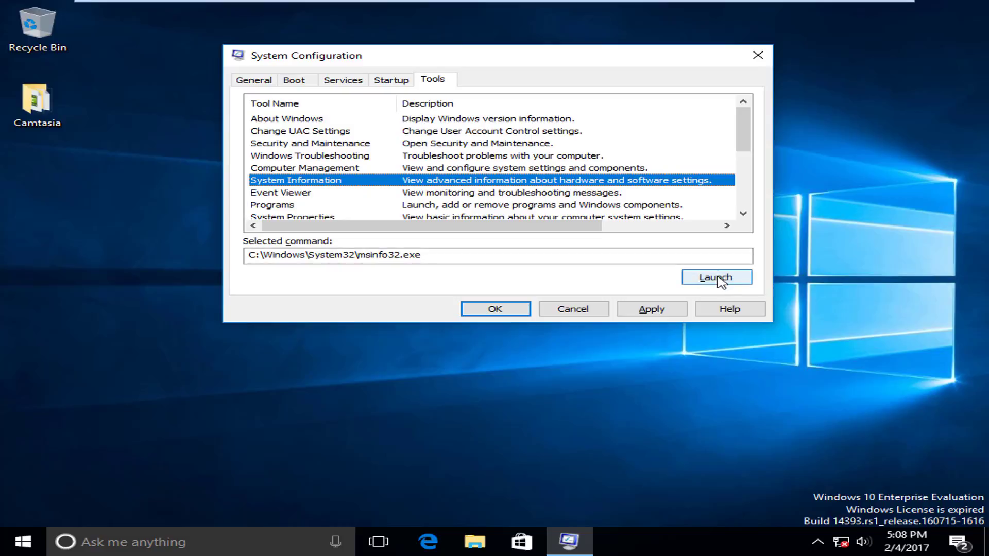
pyautogui.scroll(-3, 326, 157)
pyautogui.click(326, 156)
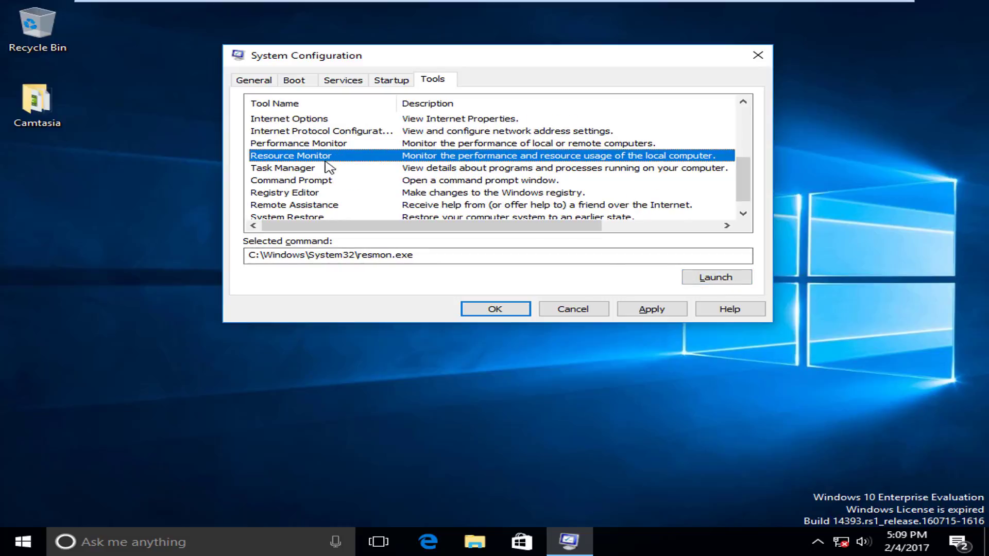
pyautogui.click(328, 168)
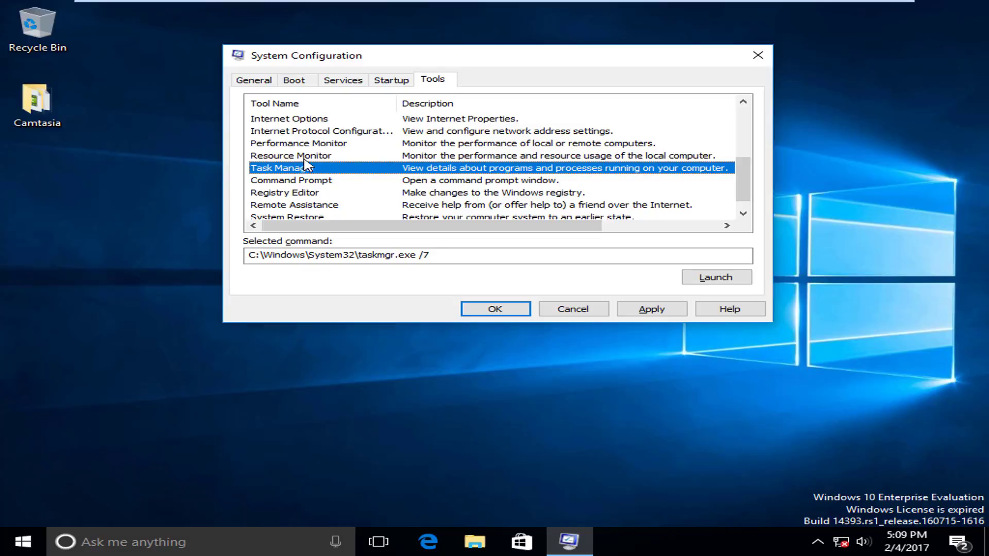
pyautogui.click(309, 157)
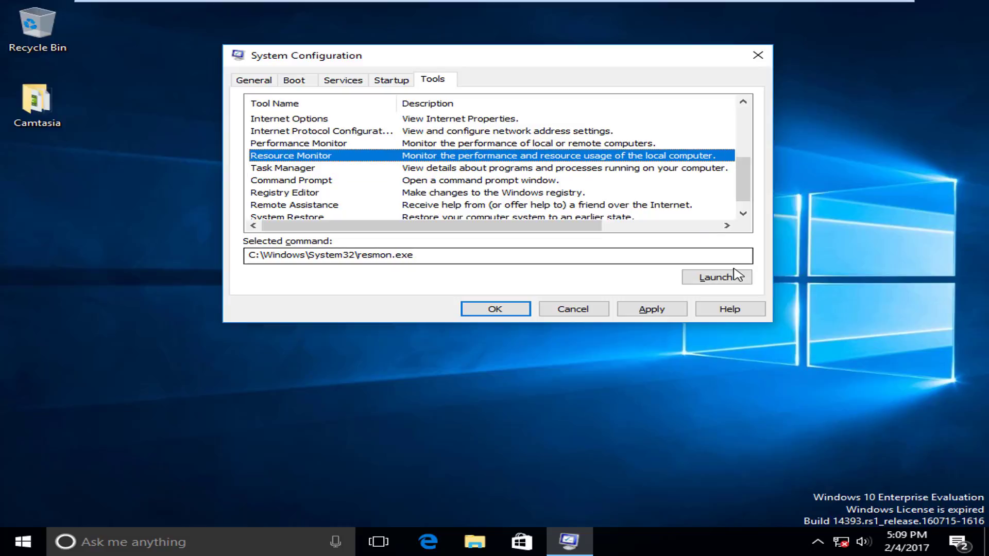
pyautogui.click(714, 277)
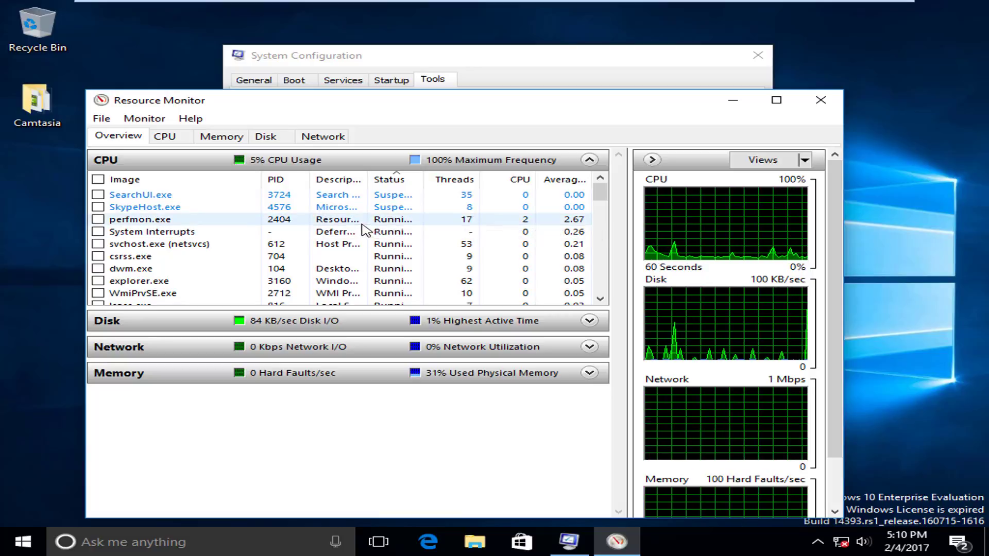
pyautogui.click(821, 101)
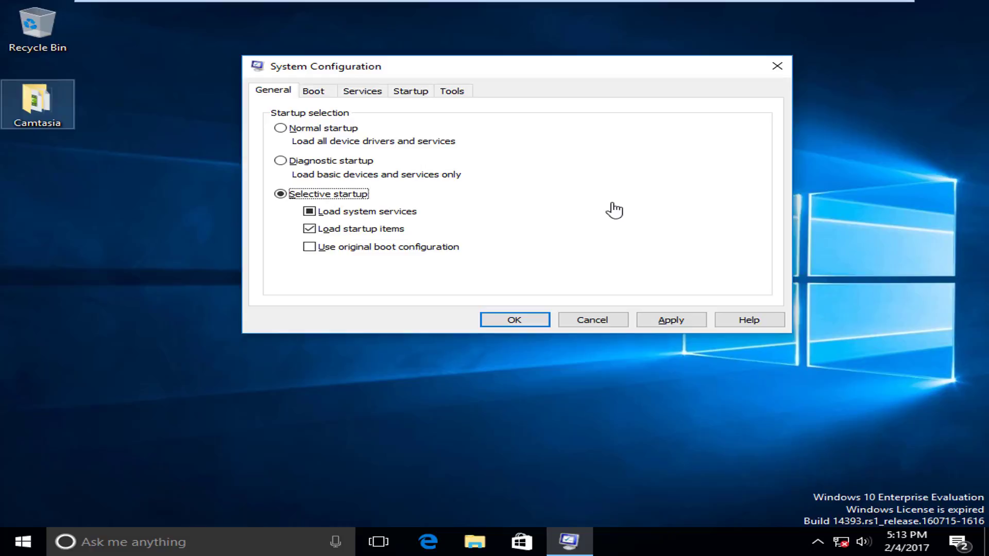
# Re-enable the dmwappushsvc service and confirm the System Configuration settings.
pyautogui.click(313, 90)
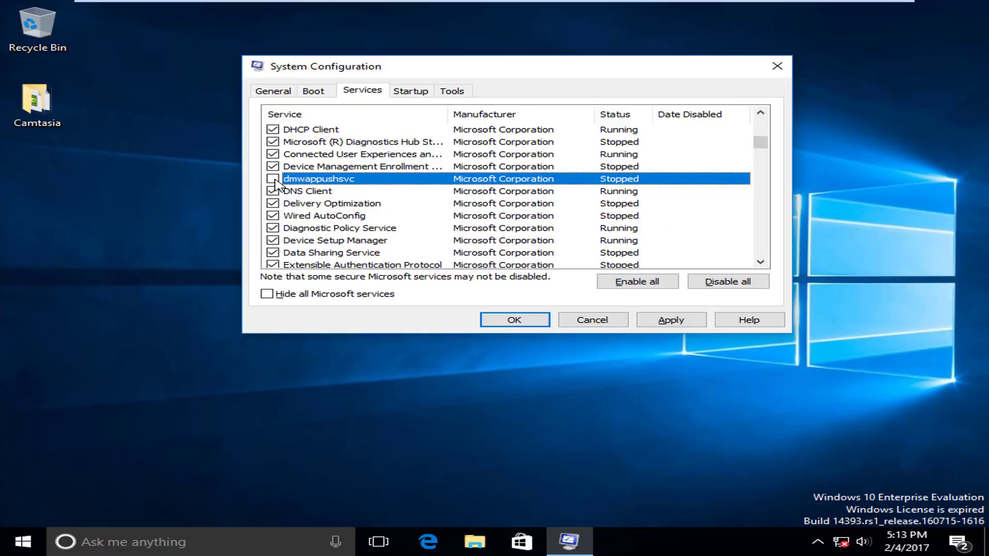
pyautogui.click(274, 179)
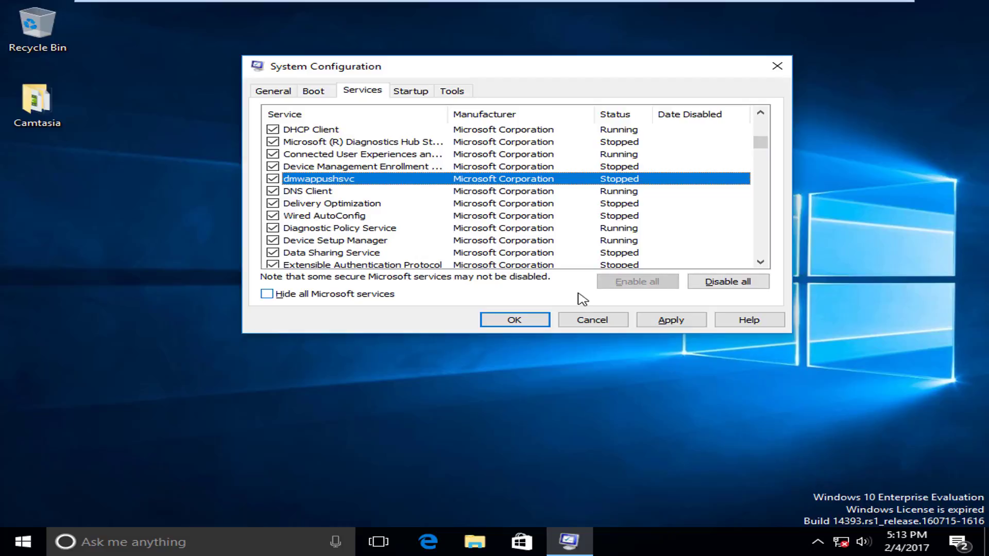
pyautogui.click(528, 322)
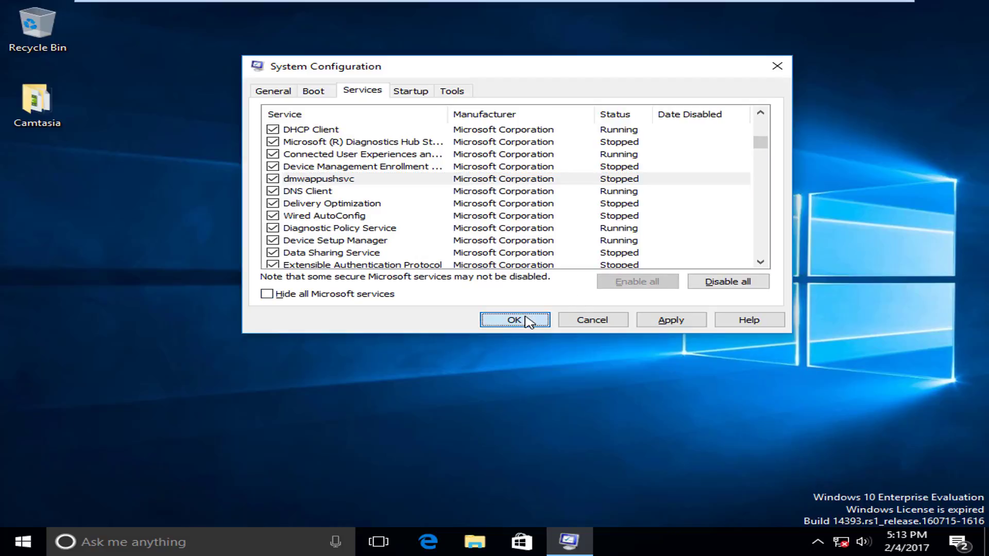